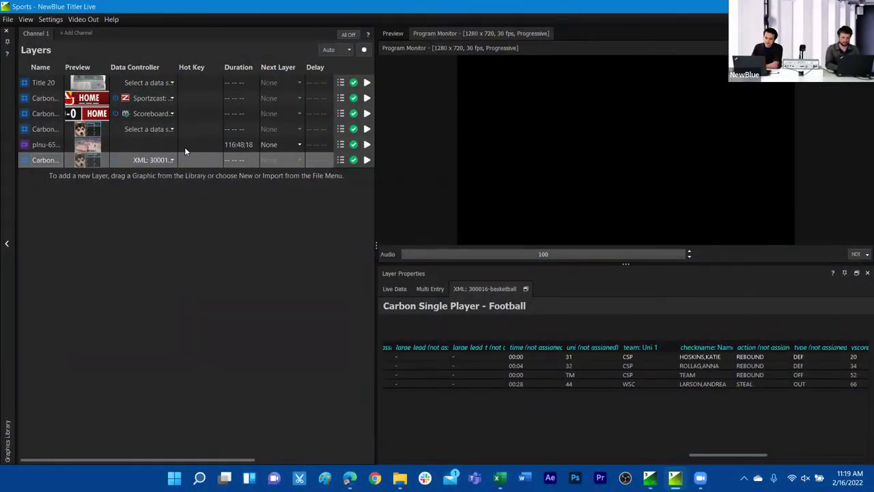
# - Show the data controller categories for the bottom Carbon layer, currently on an XML controller
pyautogui.click(172, 160)
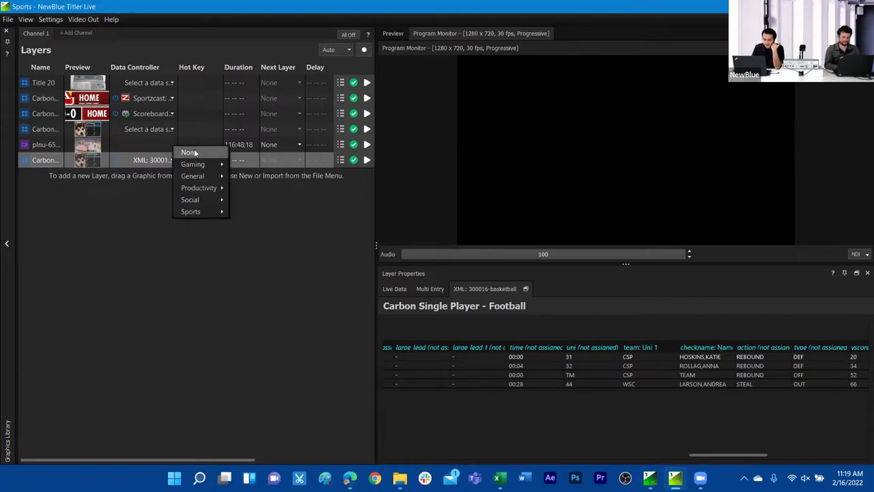
# - Replace the XML controller with Sports > Stat Crew Stats 2 > Basketball > Home Singleplayer
pyautogui.click(194, 152)
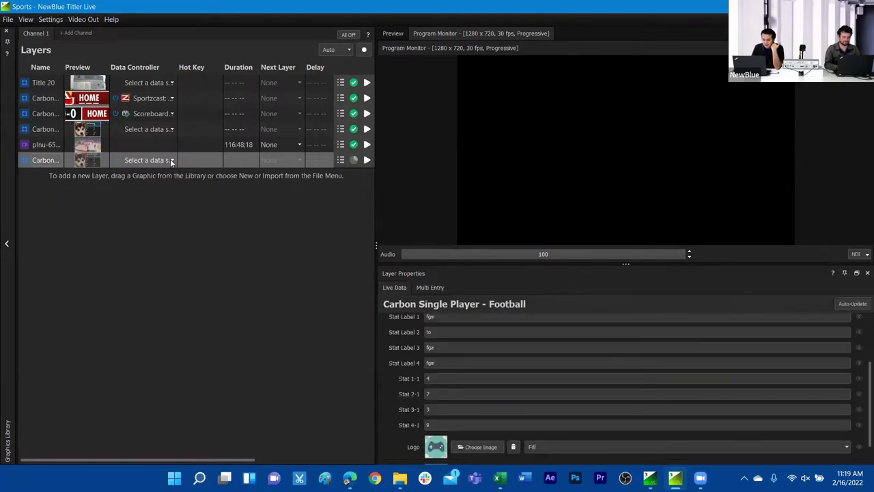
pyautogui.click(170, 159)
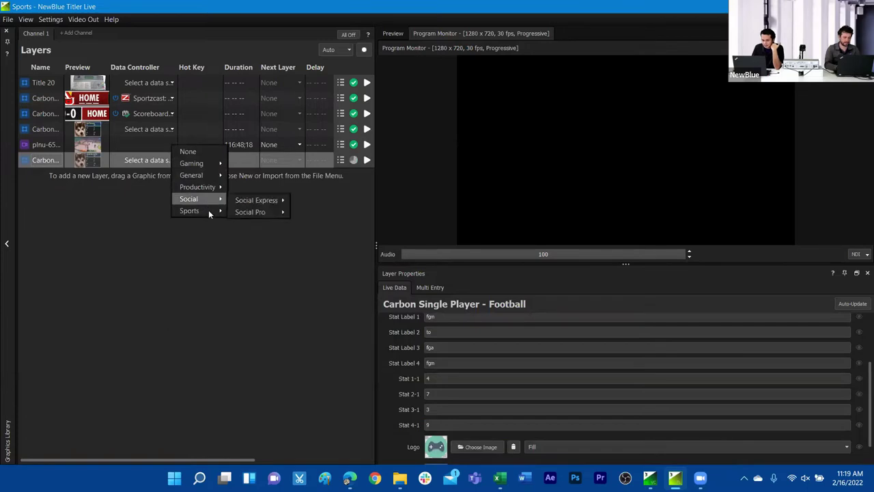
pyautogui.moveTo(210, 213)
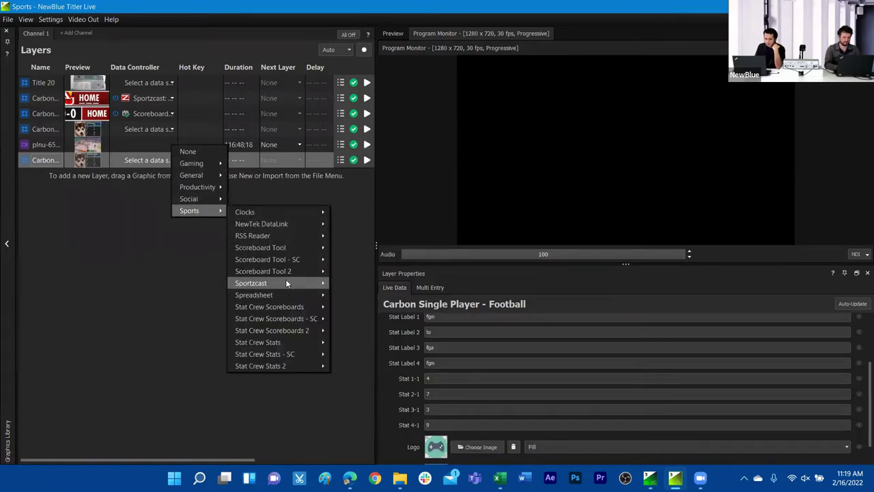
pyautogui.moveTo(296, 344)
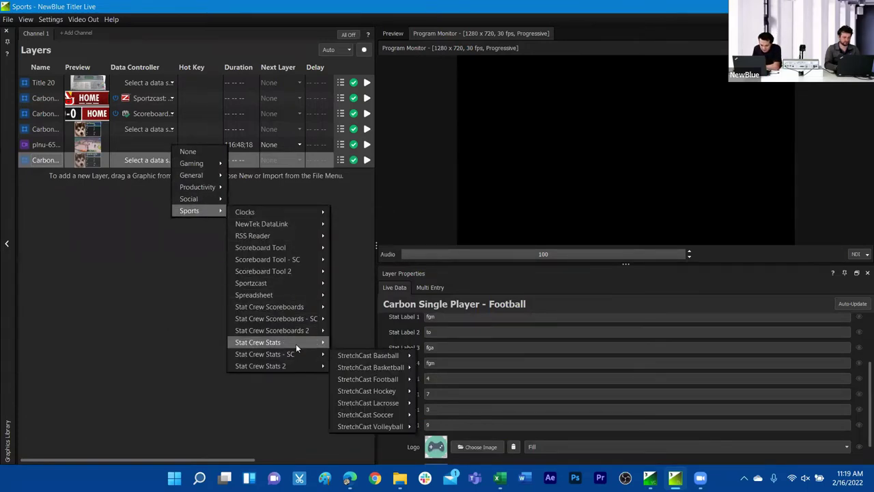
pyautogui.moveTo(304, 366)
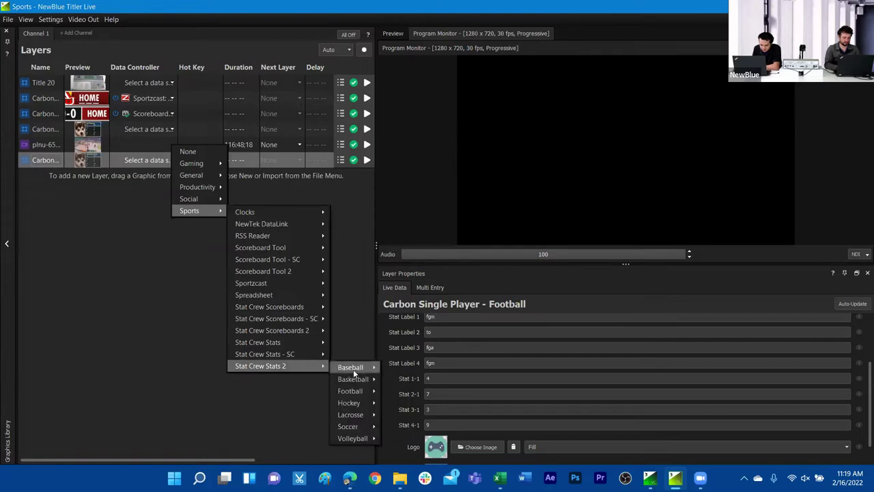
pyautogui.moveTo(357, 379)
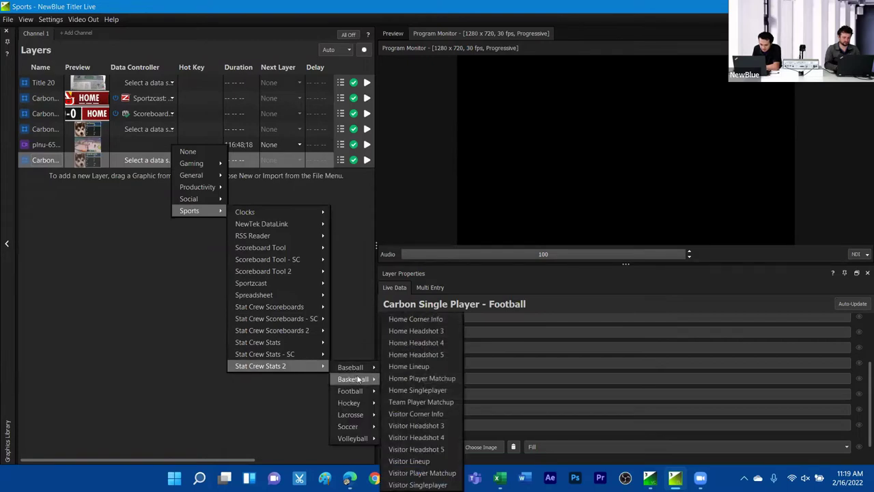
pyautogui.click(416, 390)
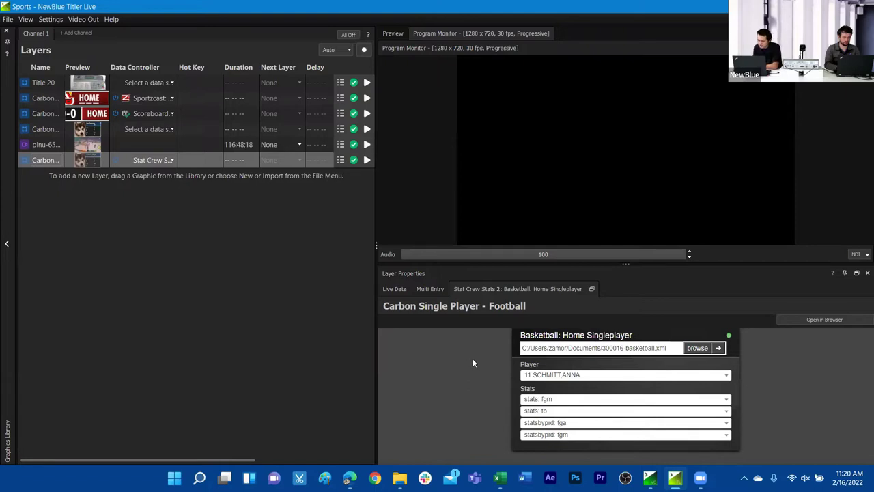
pyautogui.click(520, 372)
pyautogui.click(520, 373)
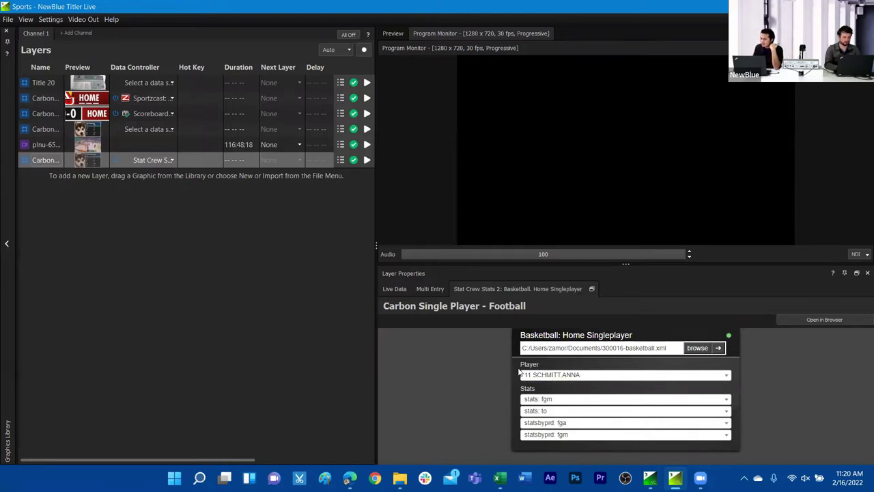
# - Put the player stats graphic on air, leaving the player selection unchanged
pyautogui.click(366, 162)
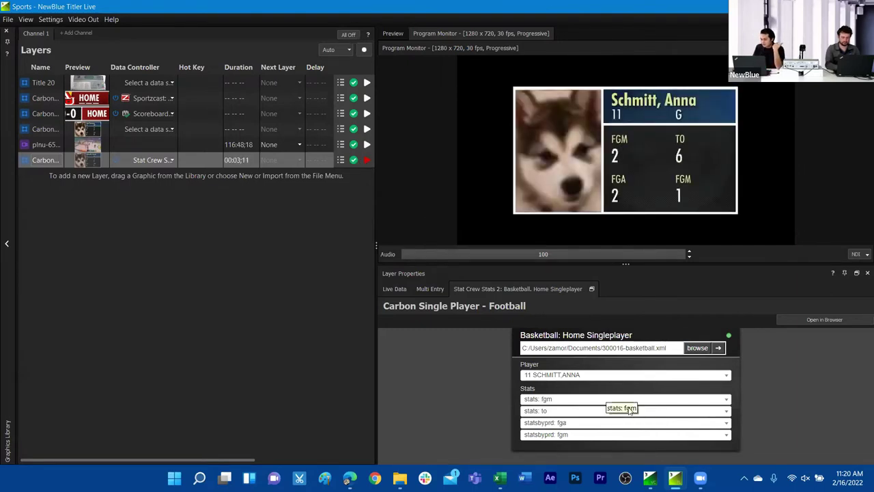
pyautogui.click(672, 377)
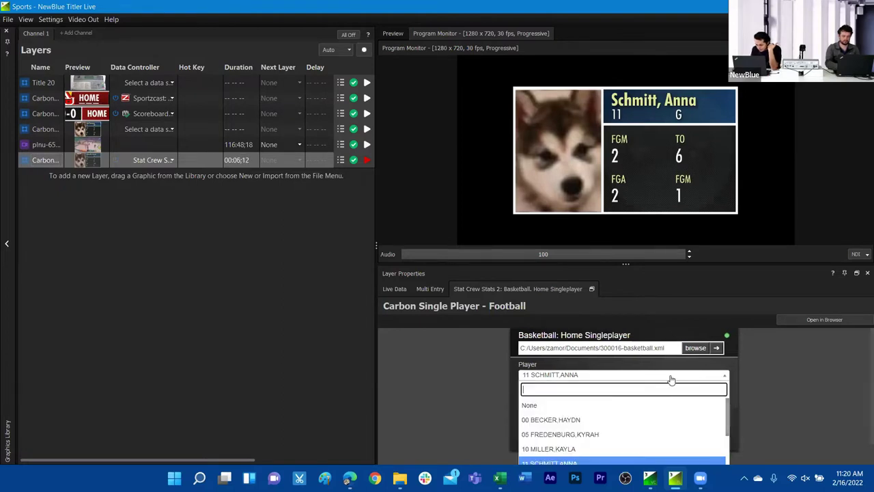
pyautogui.click(497, 373)
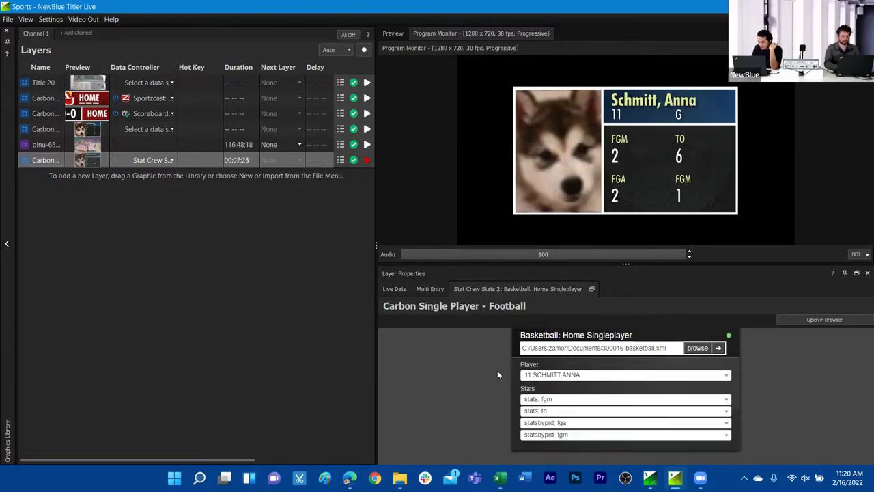
# - Set the first stat to stats: dreb and the third to statsbyprd: dq, then take it off air
pyautogui.click(577, 402)
pyautogui.scroll(-5, 557, 445)
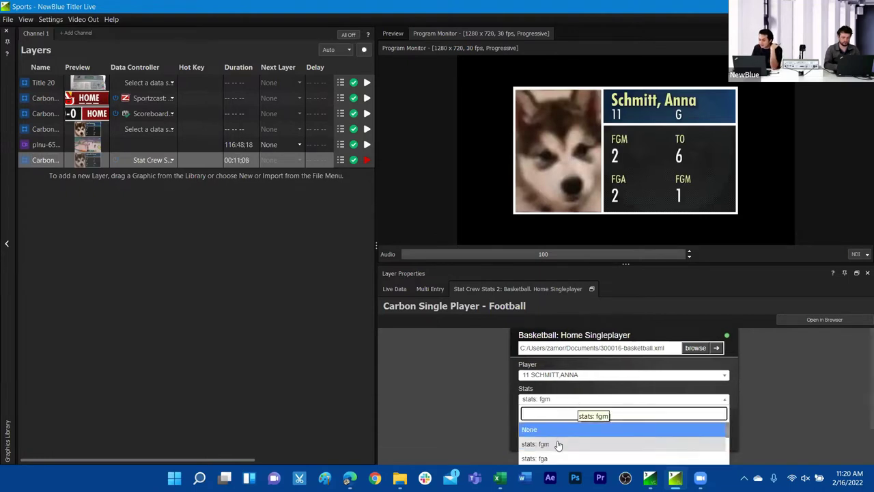
pyautogui.click(553, 437)
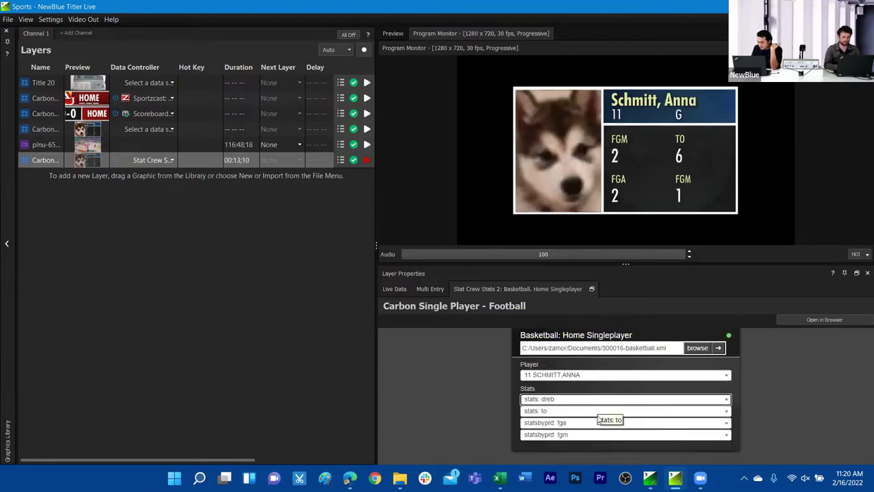
pyautogui.click(595, 423)
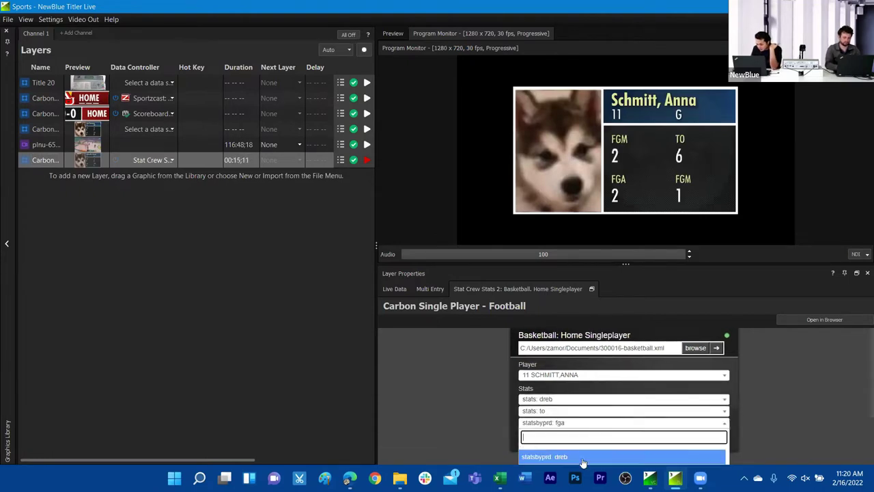
pyautogui.scroll(-2, 579, 456)
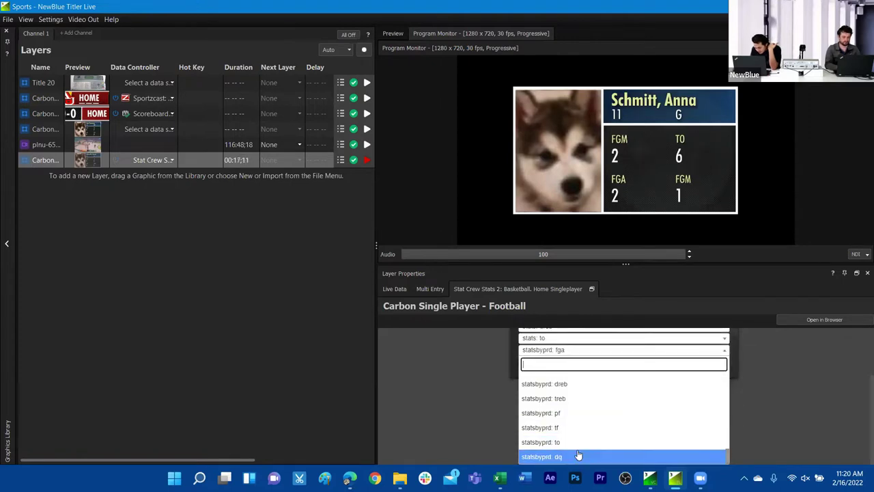
pyautogui.click(579, 457)
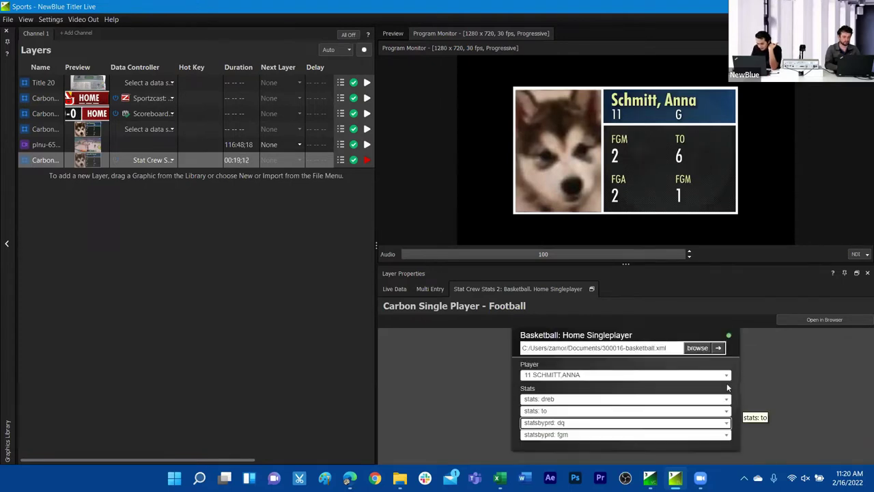
pyautogui.click(367, 161)
# - Feature player number 32 and put the stats graphic back on air
pyautogui.click(663, 375)
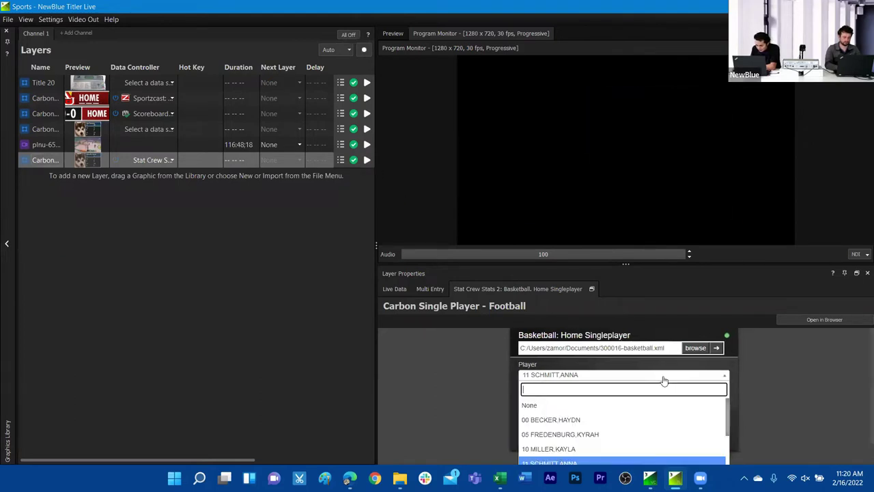
pyautogui.scroll(-2, 548, 449)
pyautogui.scroll(-3, 548, 449)
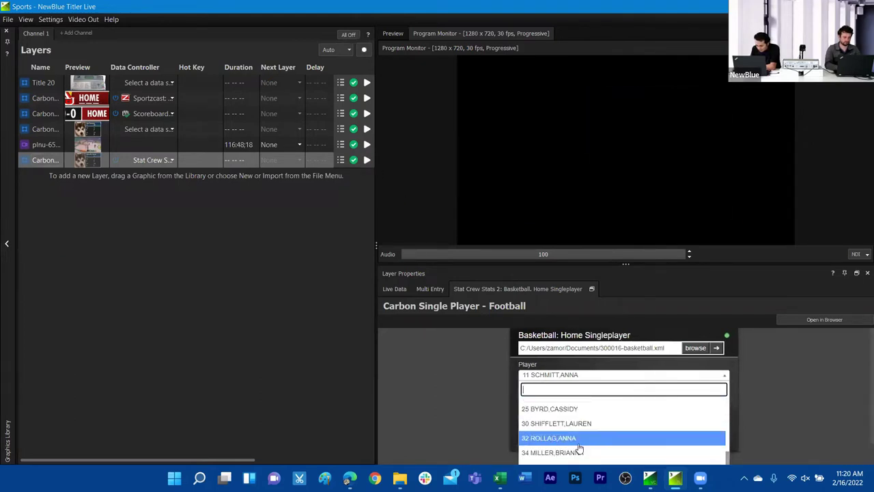
pyautogui.click(579, 442)
pyautogui.click(367, 159)
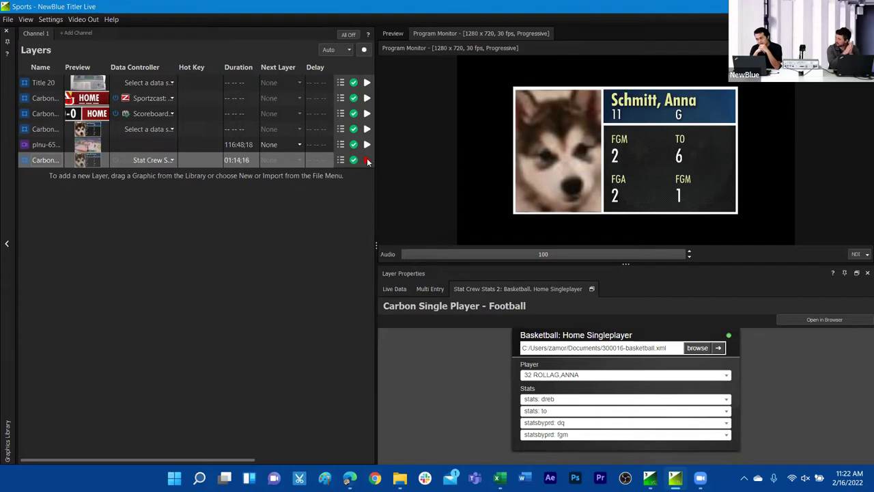
# - Take the single-player stats graphic off air and select the fourth Carbon layer
pyautogui.click(366, 160)
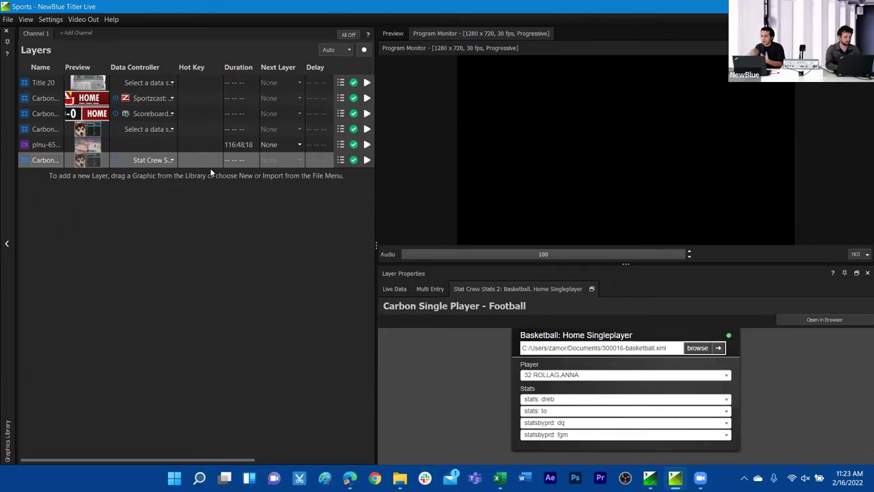
pyautogui.click(191, 127)
# - Play the fourth layer's stat card, switch to the first Multi Entry row, then take it off air
pyautogui.click(366, 128)
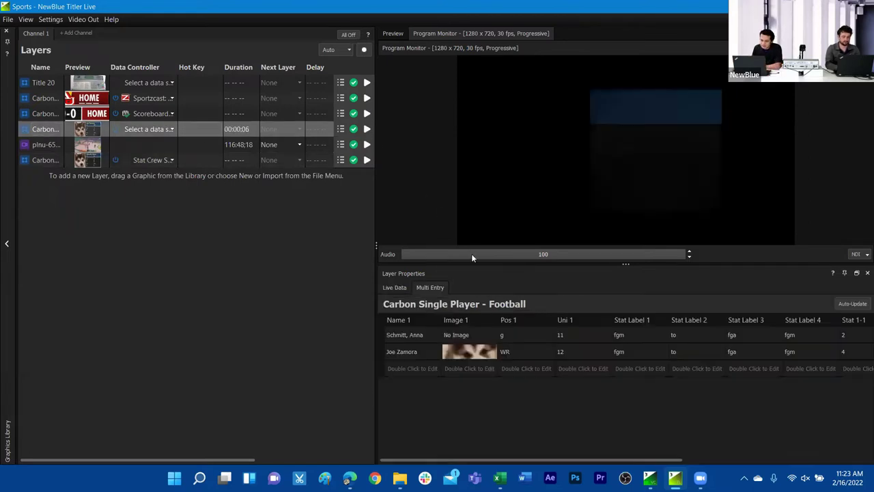
pyautogui.click(530, 337)
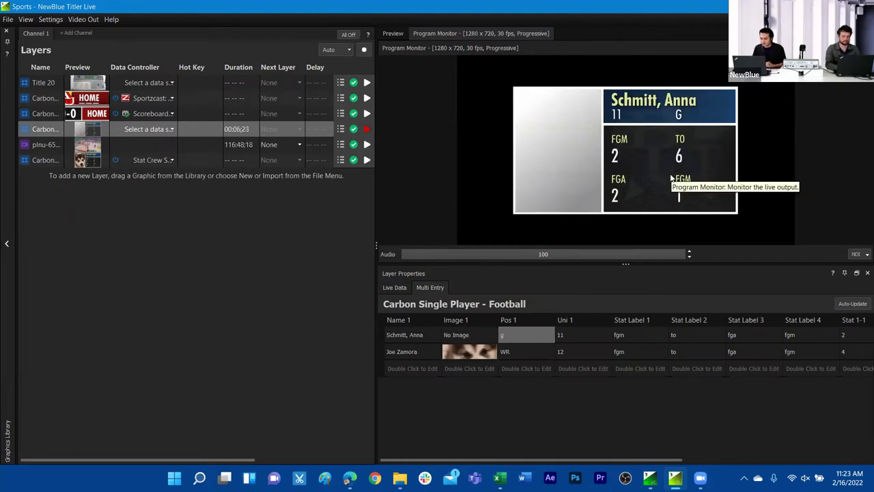
pyautogui.click(367, 129)
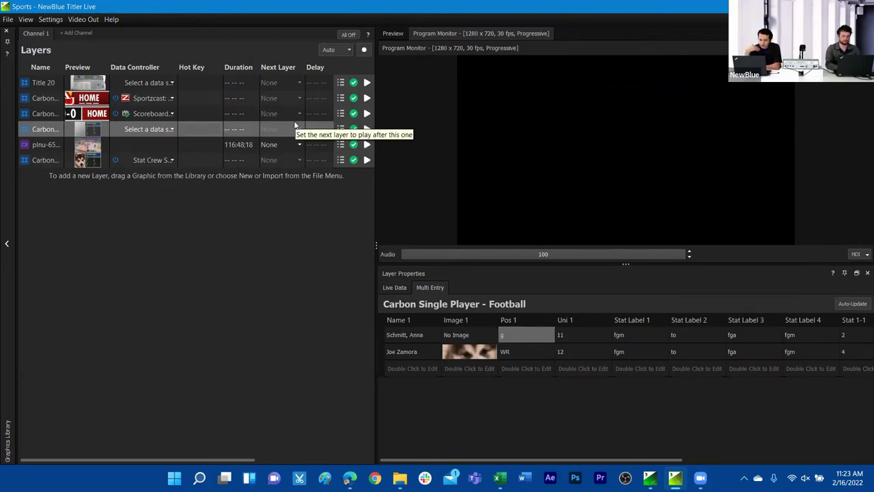
pyautogui.click(172, 100)
# - Browse the Sportzcast layer's Sports data sources, including NewTek DataLink and RSS Reader
pyautogui.click(172, 97)
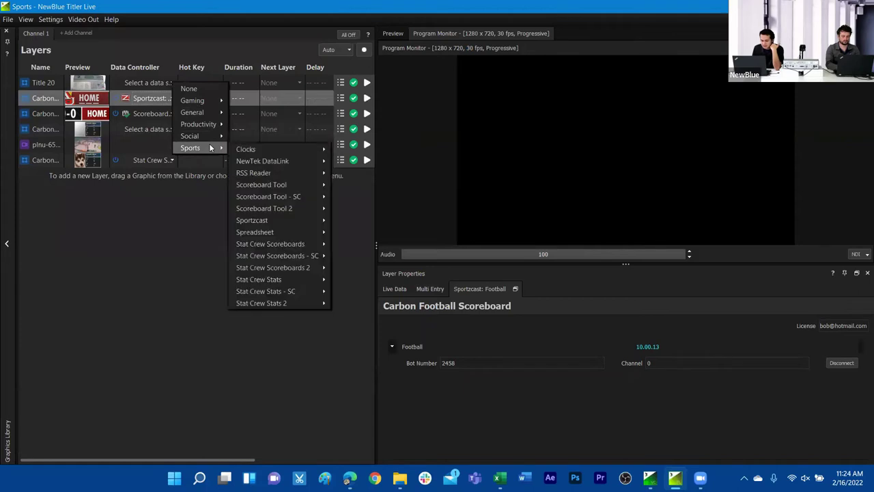
pyautogui.moveTo(212, 149)
pyautogui.moveTo(266, 164)
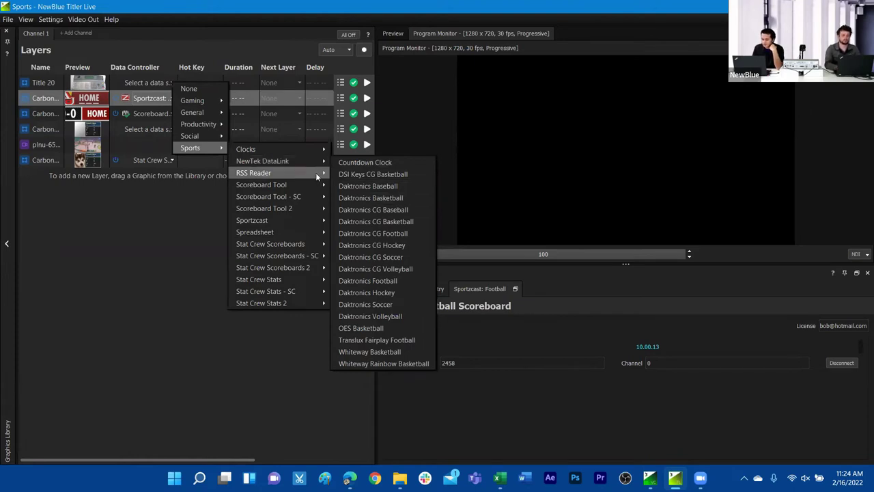
# - Browse the Scoreboard Tool sources, ending on Scoreboard Tool - SC with StretchCast
pyautogui.moveTo(315, 183)
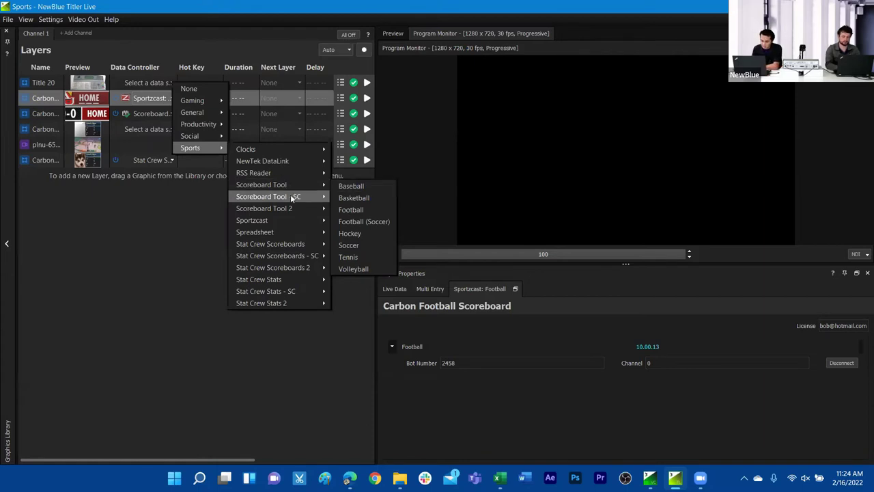
pyautogui.moveTo(301, 198)
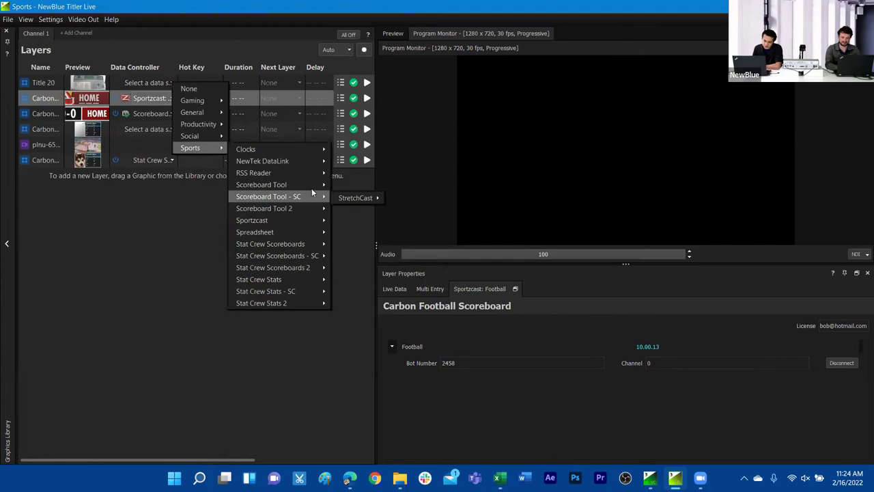
# - Show the Sportzcast sport submenu, listing Baseball through Volleyball
pyautogui.moveTo(312, 220)
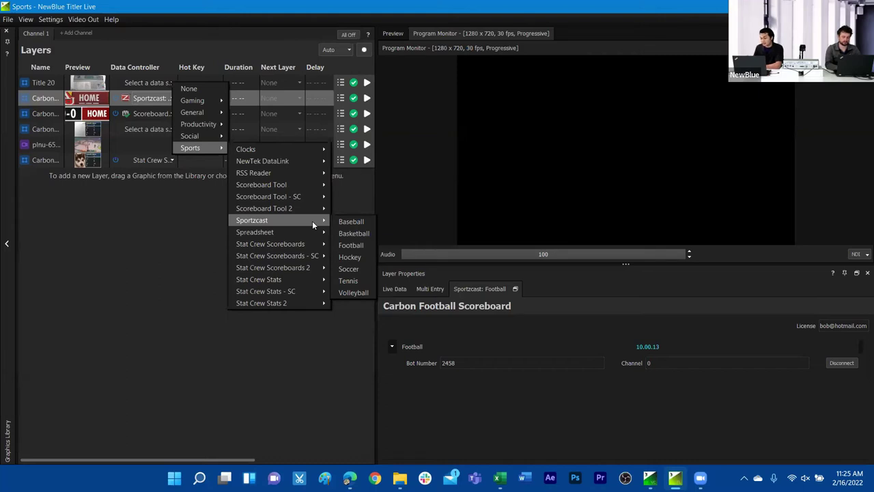
pyautogui.moveTo(302, 234)
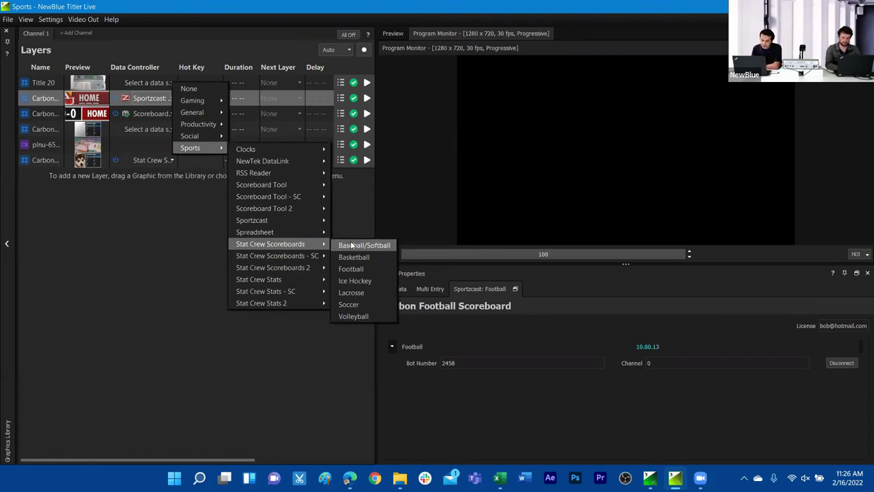
# - Set the Carbon Single Player layer to Stat Crew Scoreboards > Basketball and browse for its data file
pyautogui.click(189, 231)
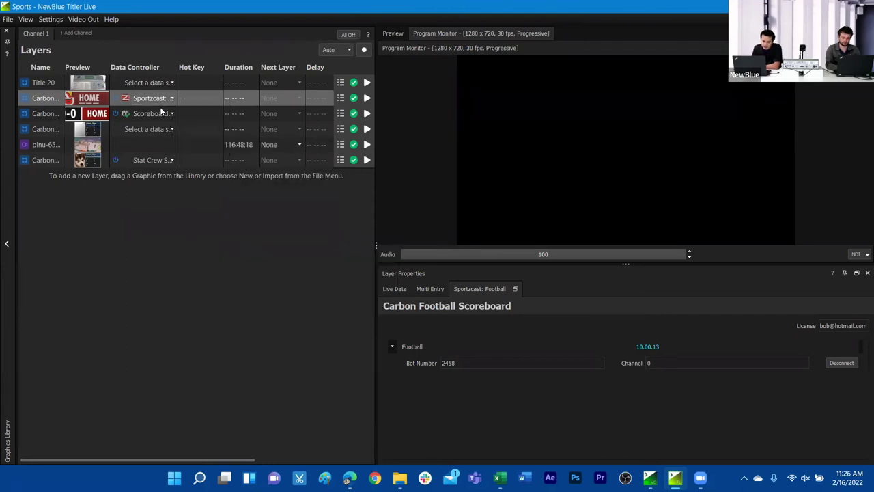
pyautogui.click(171, 129)
pyautogui.click(171, 129)
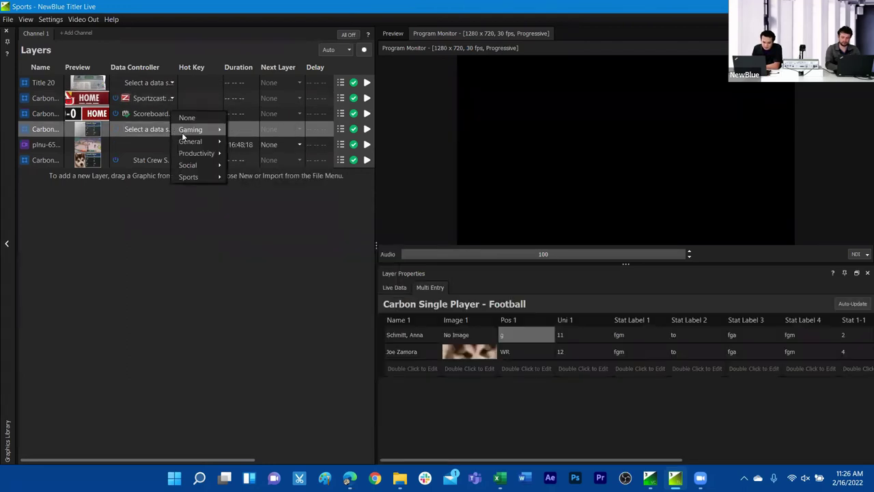
pyautogui.moveTo(206, 179)
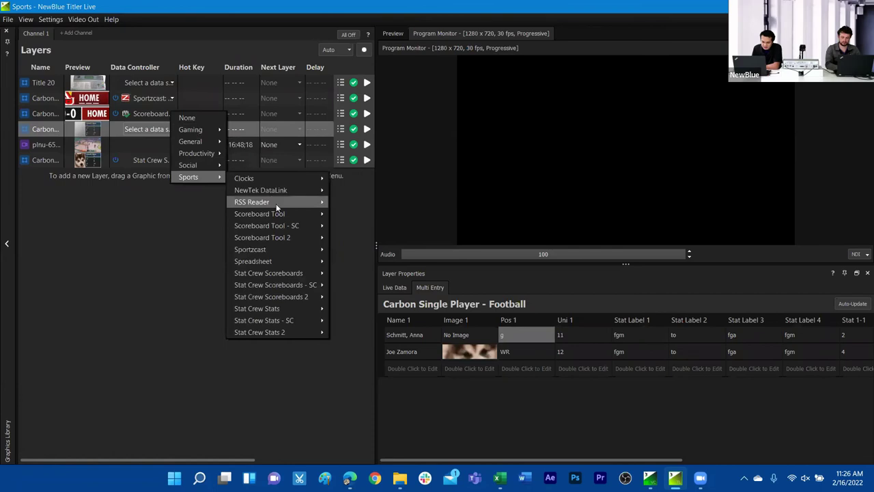
pyautogui.moveTo(303, 275)
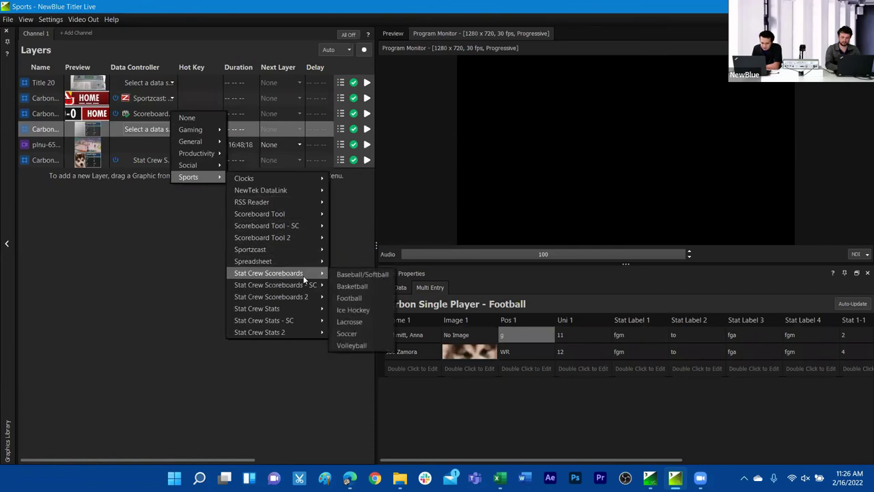
pyautogui.click(355, 287)
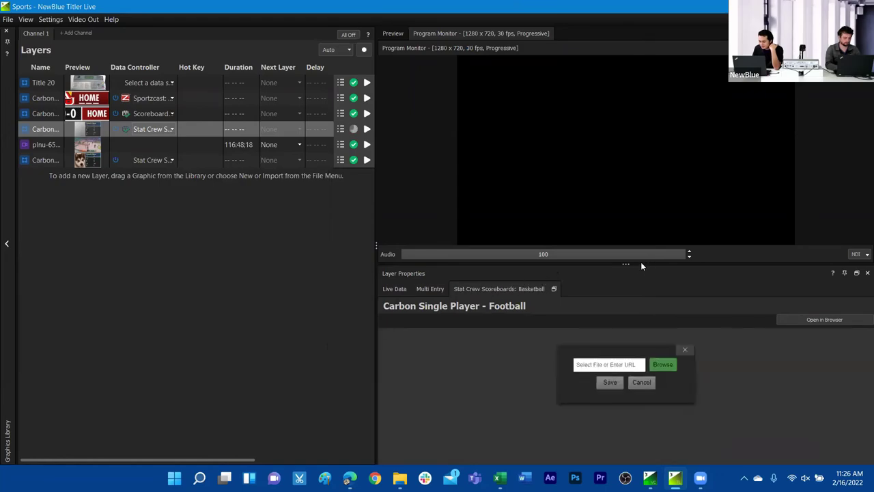
pyautogui.click(662, 369)
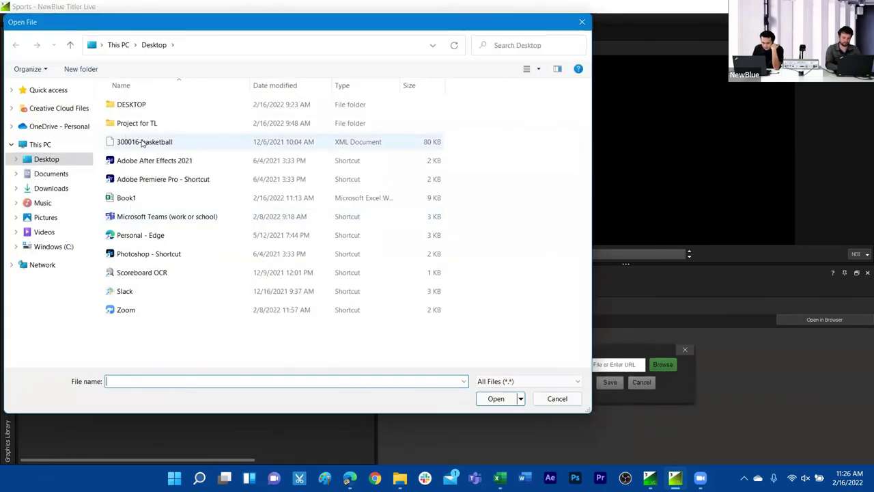
# - Load the 300016-basketball XML file into the Stat Crew basketball controller
pyautogui.doubleClick(142, 142)
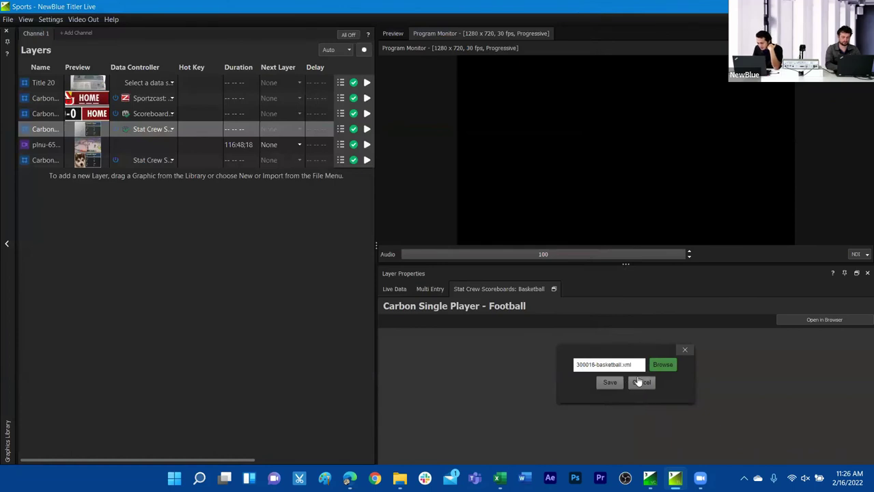
pyautogui.click(610, 383)
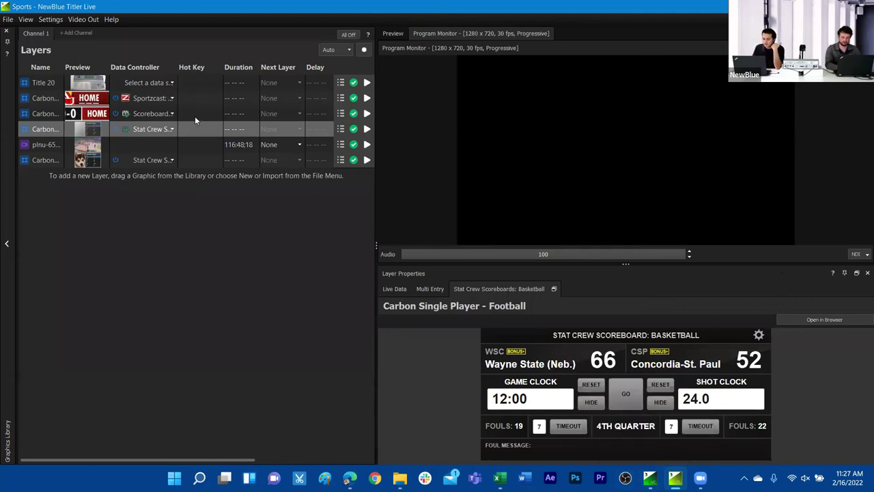
# - View the basketball controller in the local browser, minimize it, and dismiss the remote control instructions
pyautogui.click(837, 320)
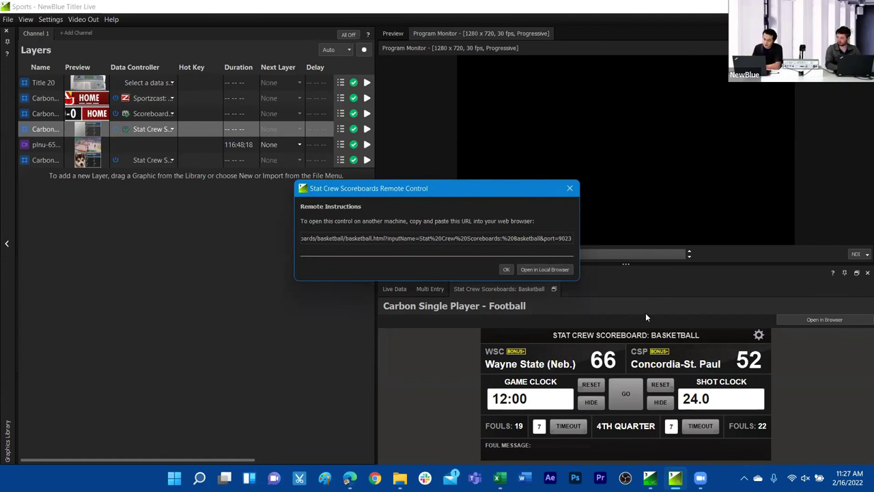
pyautogui.click(562, 269)
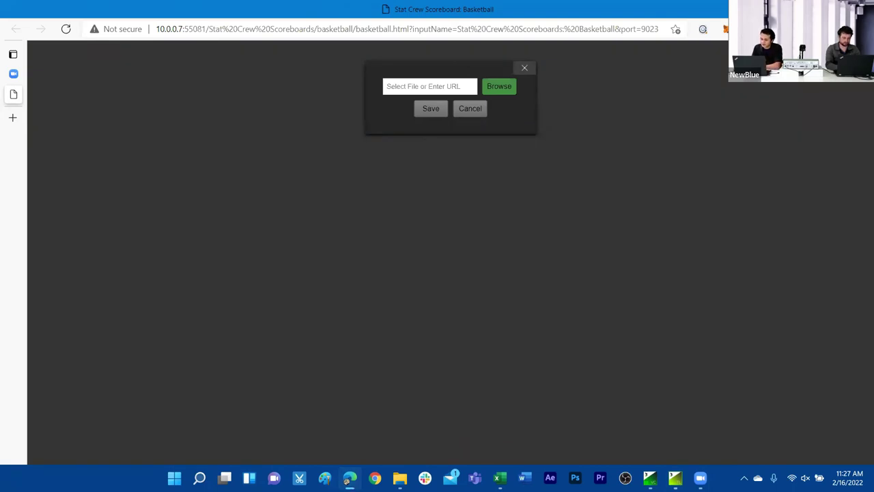
pyautogui.press('super+Down')
pyautogui.press('super+Down')
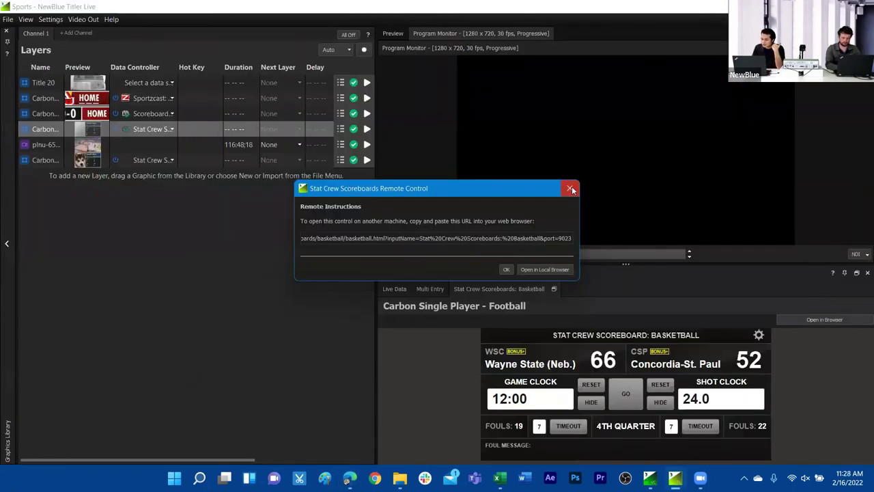
pyautogui.click(573, 189)
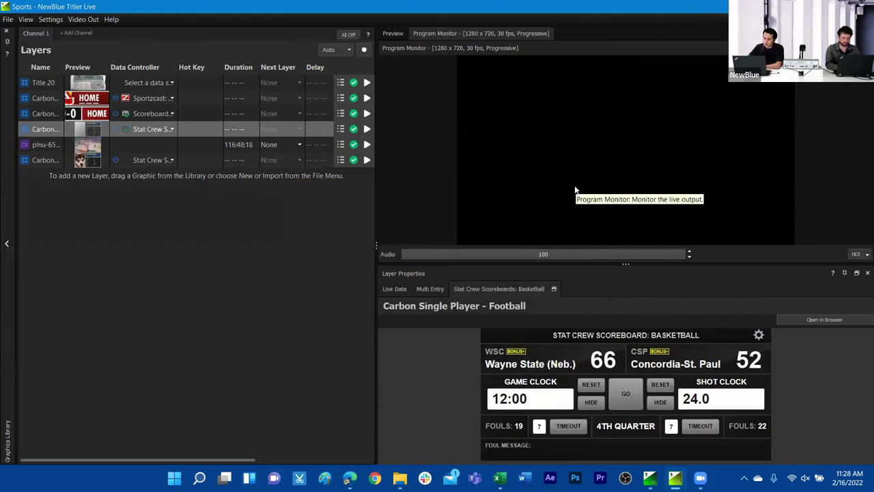